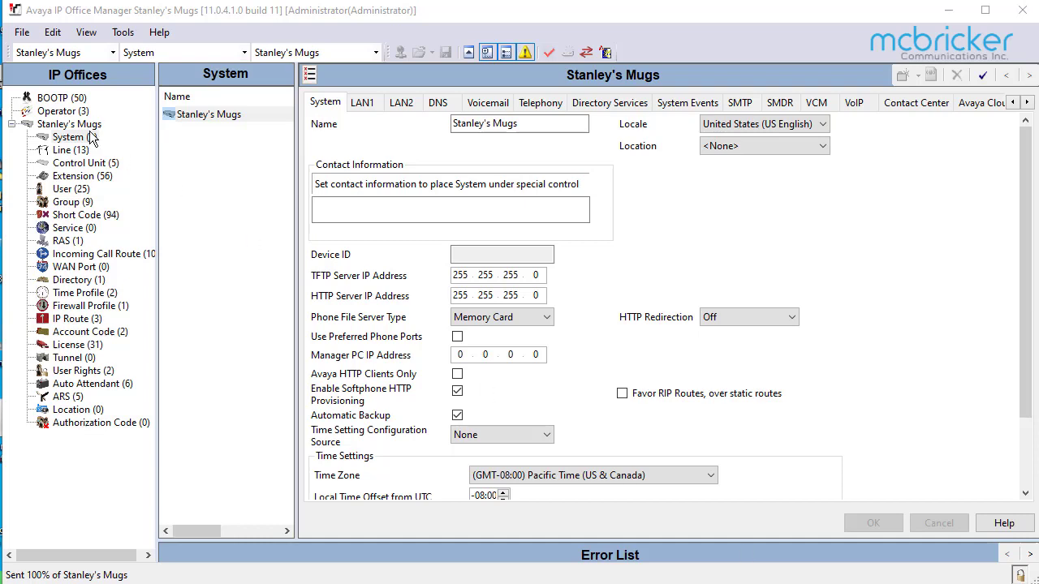
Create a new time profile named 'Holiday time', then open the Holiday profile
left_click(86, 297)
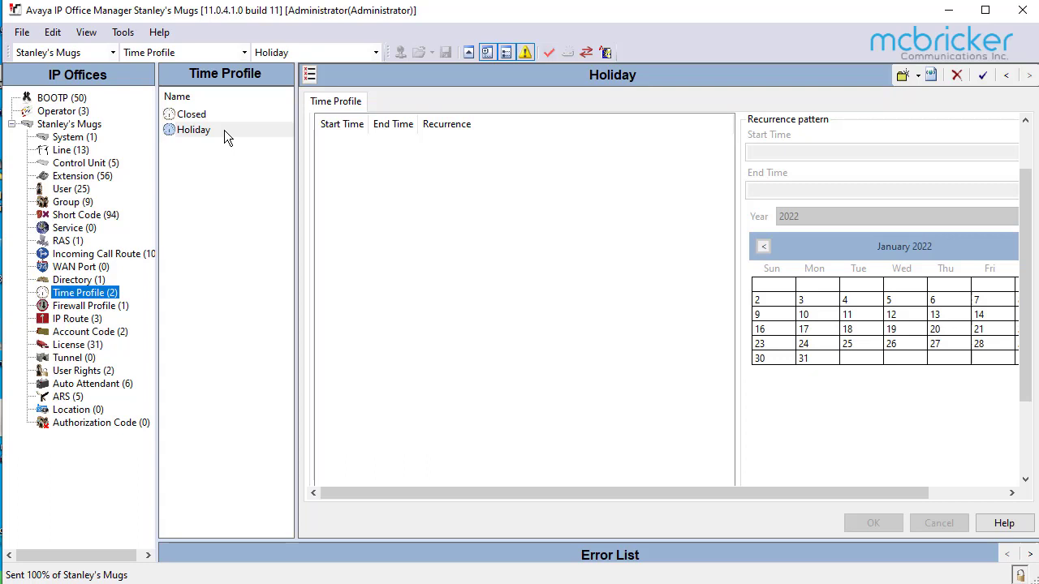
right_click(223, 204)
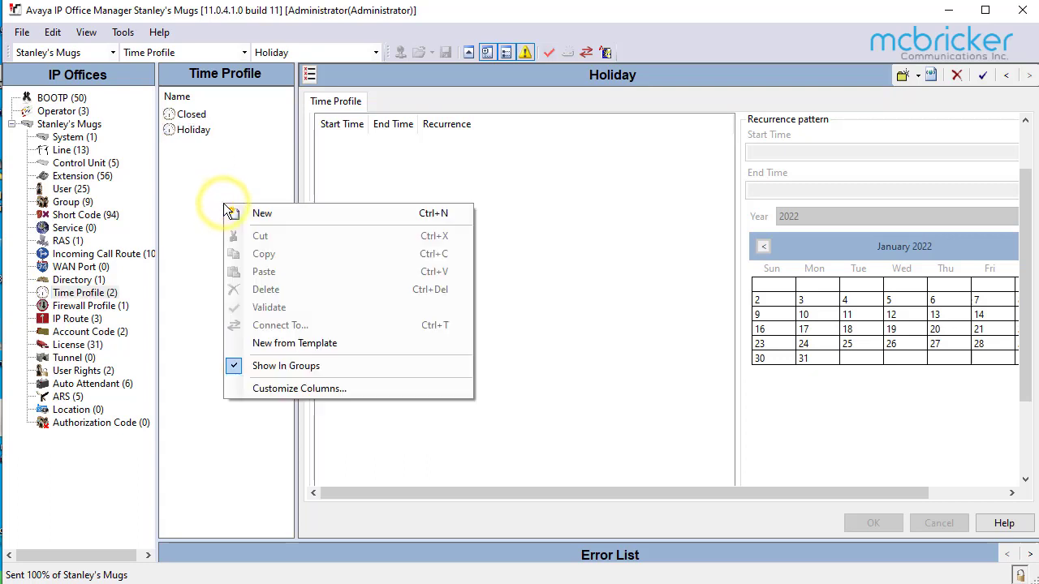
left_click(259, 212)
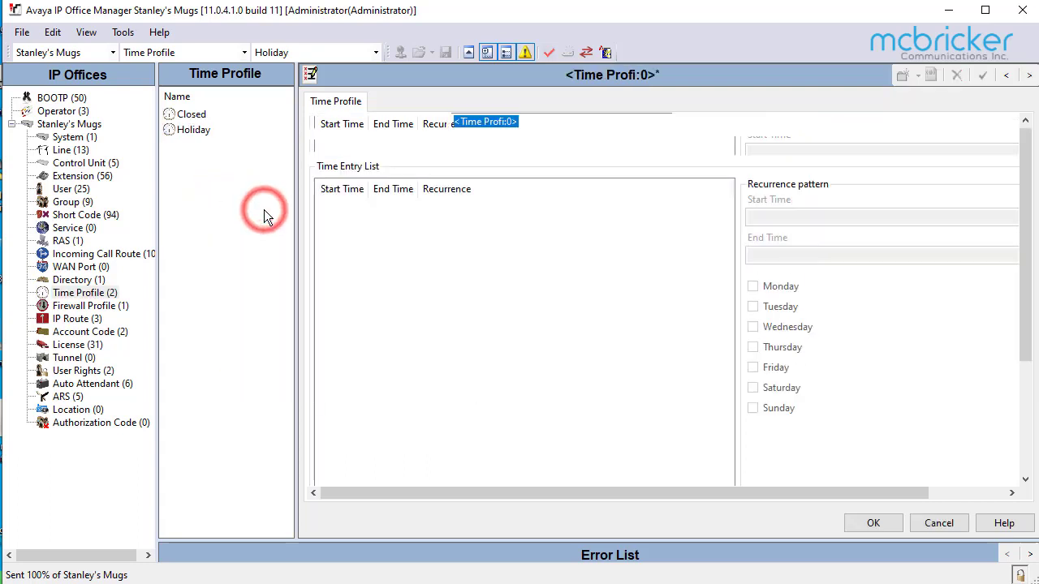
type("Holiday ")
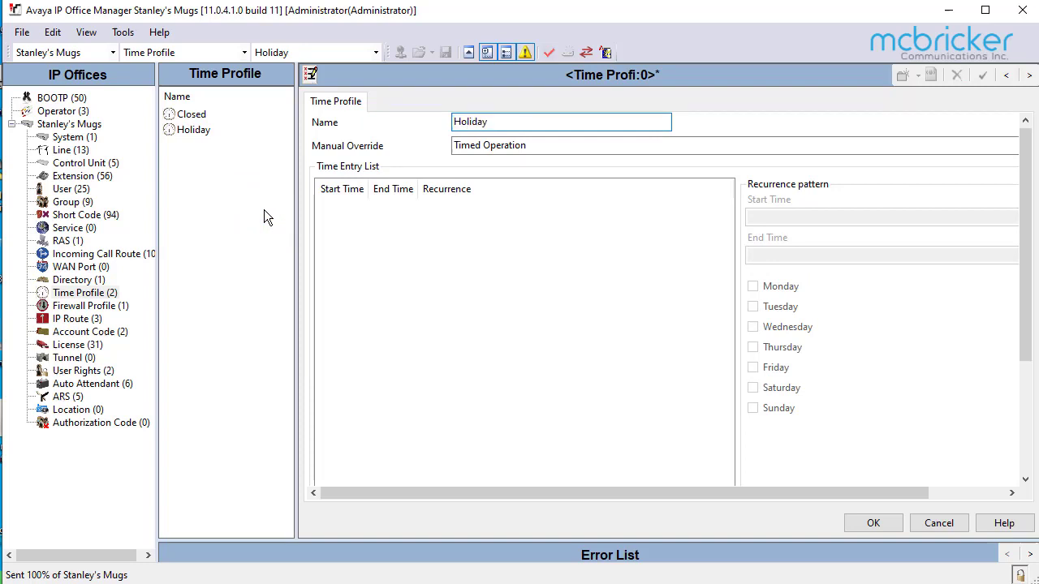
type("time")
key("Return")
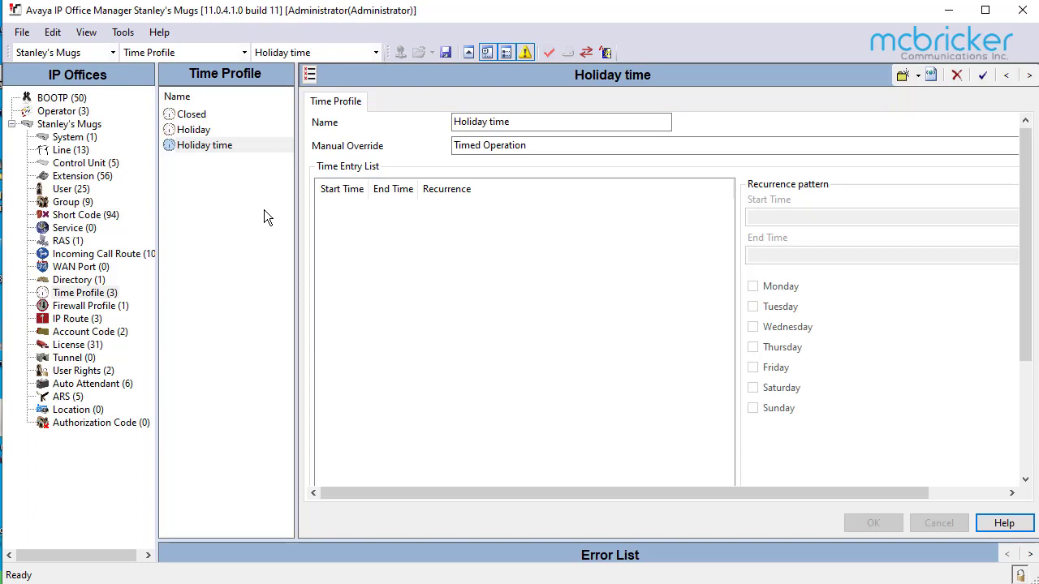
left_click(200, 131)
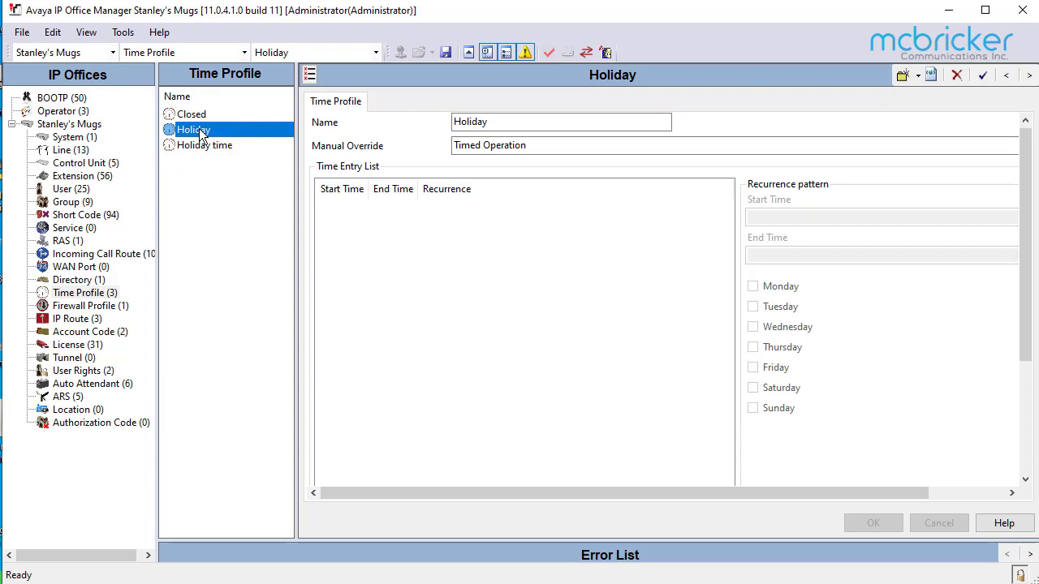
Add a calendar time entry to the Holiday profile's Time Entry List
right_click(514, 272)
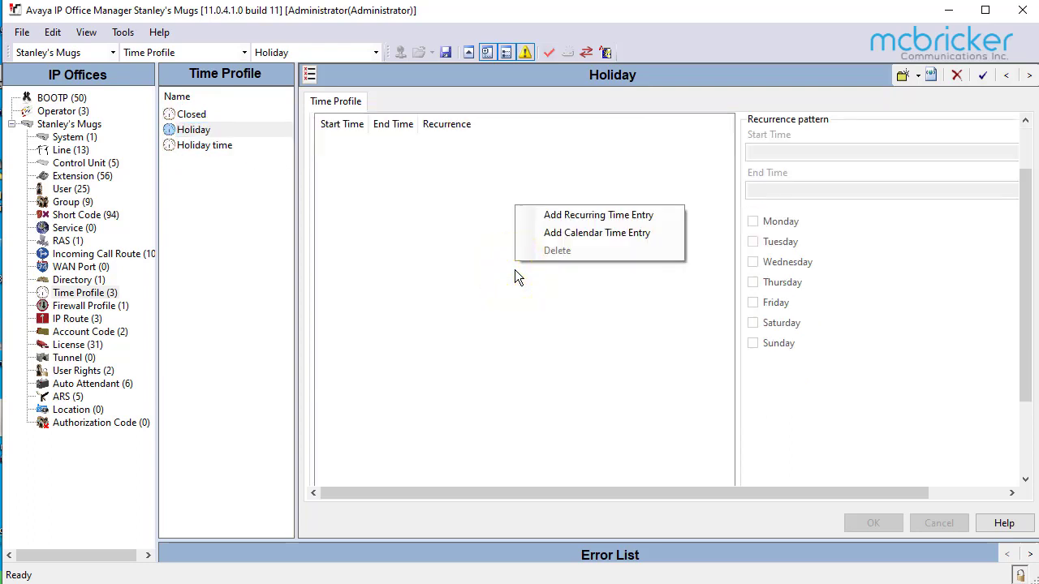
left_click(581, 233)
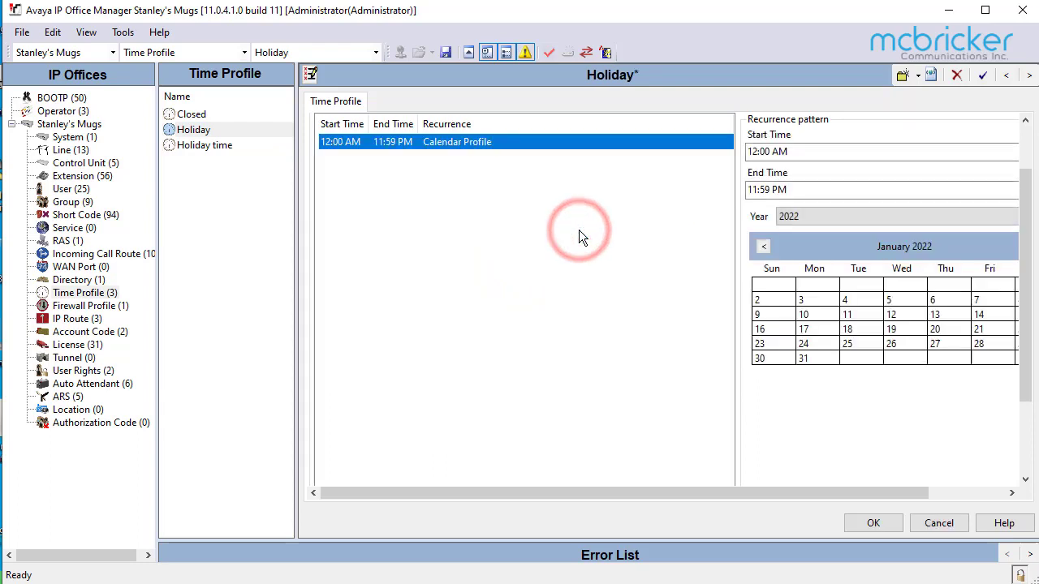
left_click_drag(687, 491, 794, 492)
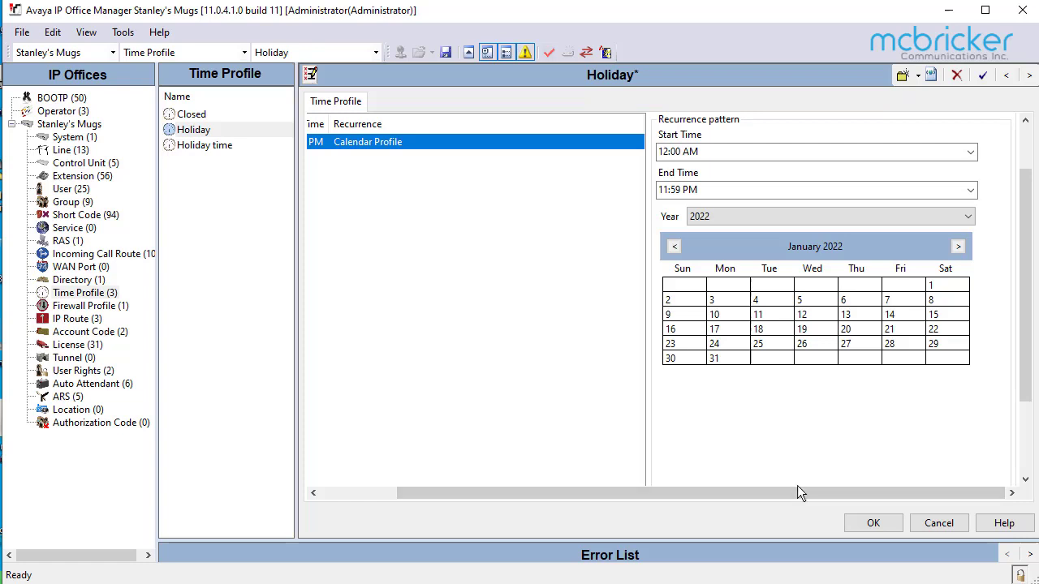
left_click(958, 247)
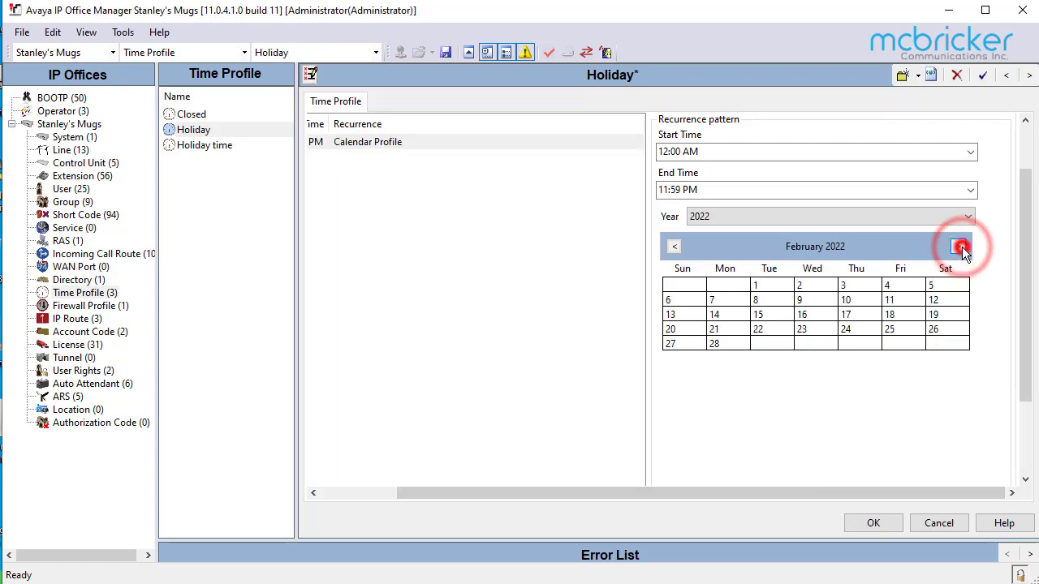
left_click(960, 248)
left_click(959, 248)
left_click(959, 247)
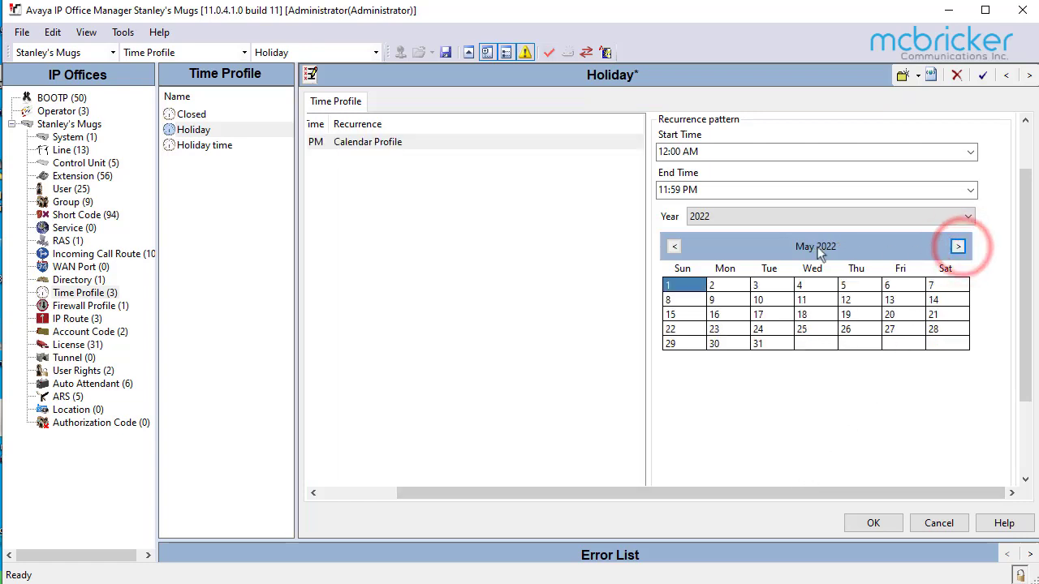
Select February 14, 2022 as an all-day holiday date and confirm the entry
left_click(673, 247)
left_click(673, 246)
left_click(673, 247)
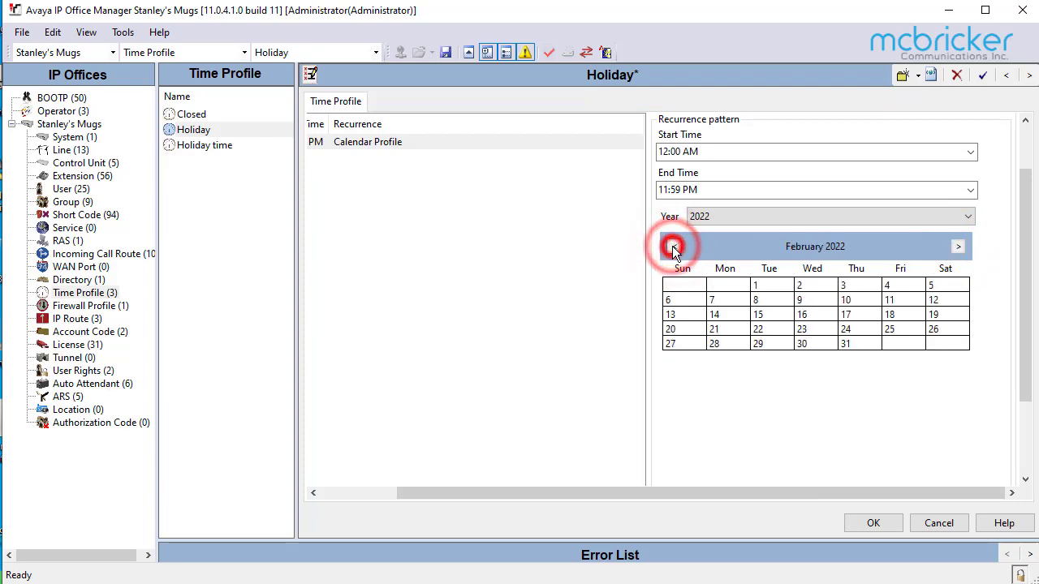
left_click(719, 317)
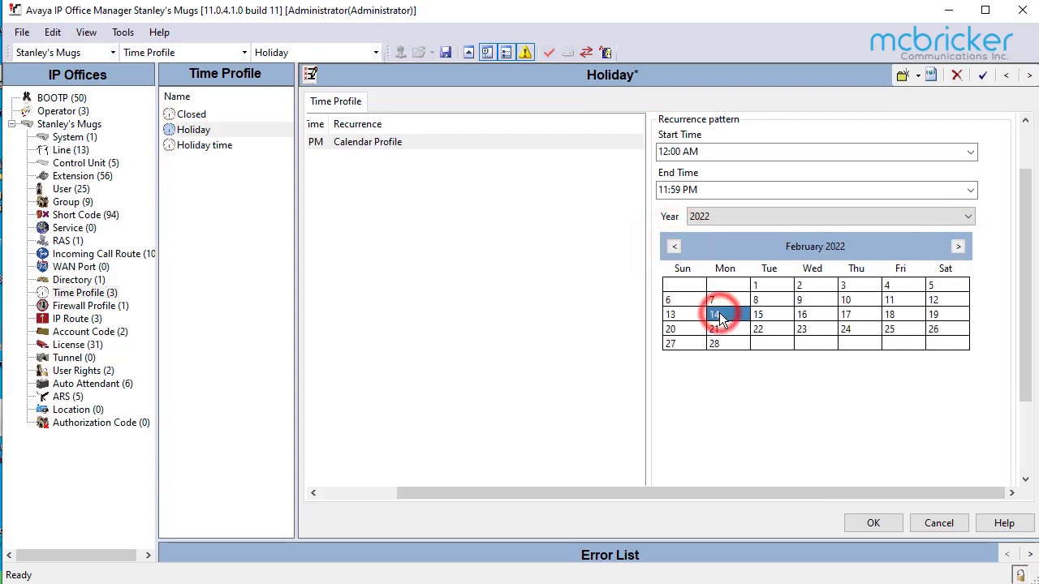
double_click(719, 318)
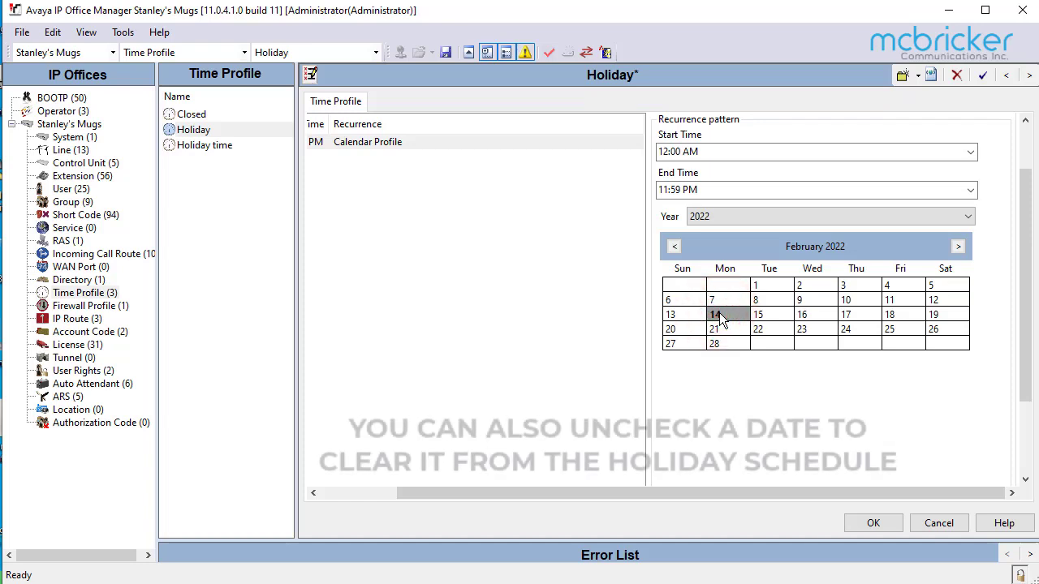
left_click(868, 524)
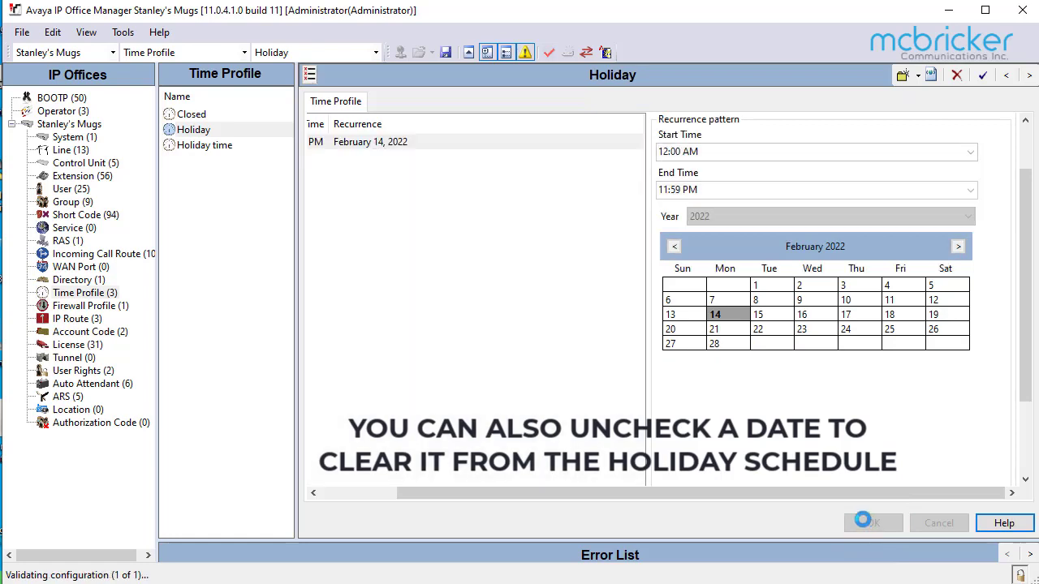
left_click_drag(840, 497, 747, 494)
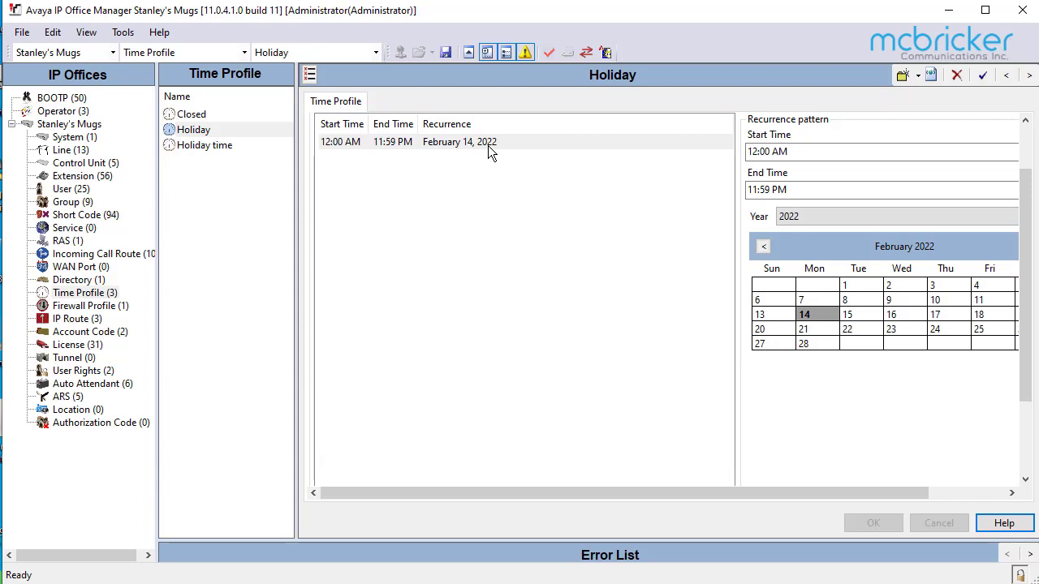
Add May 23, 2022 to the Holiday calendar entry
left_click_drag(800, 497, 926, 489)
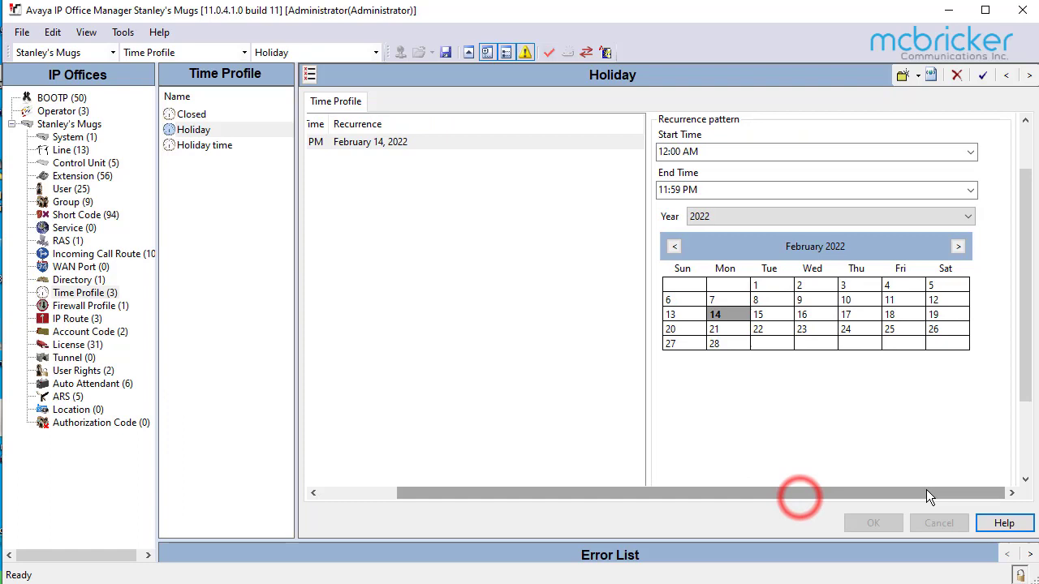
left_click(958, 247)
left_click(959, 246)
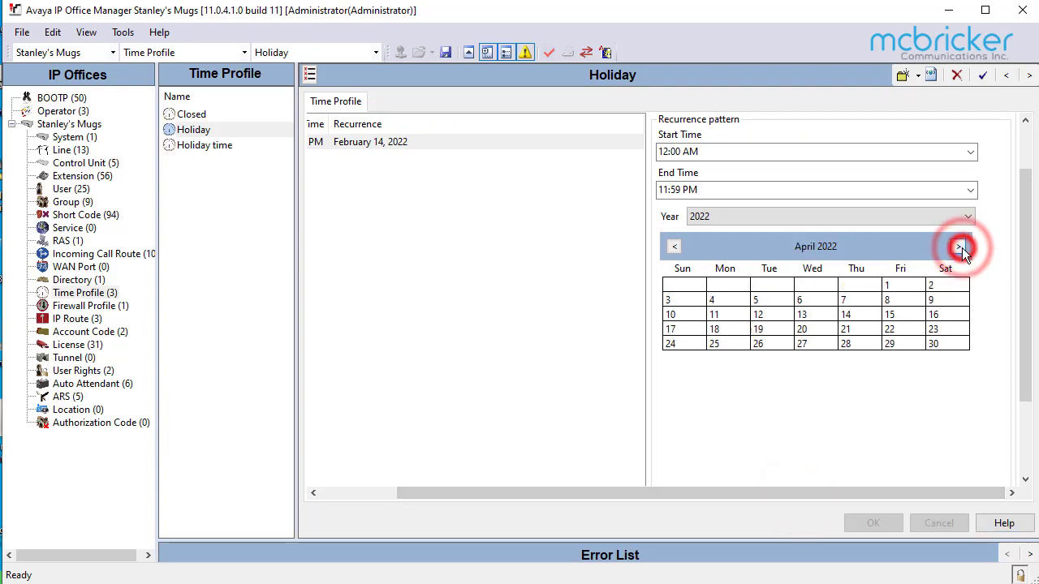
left_click(959, 246)
left_click(723, 330)
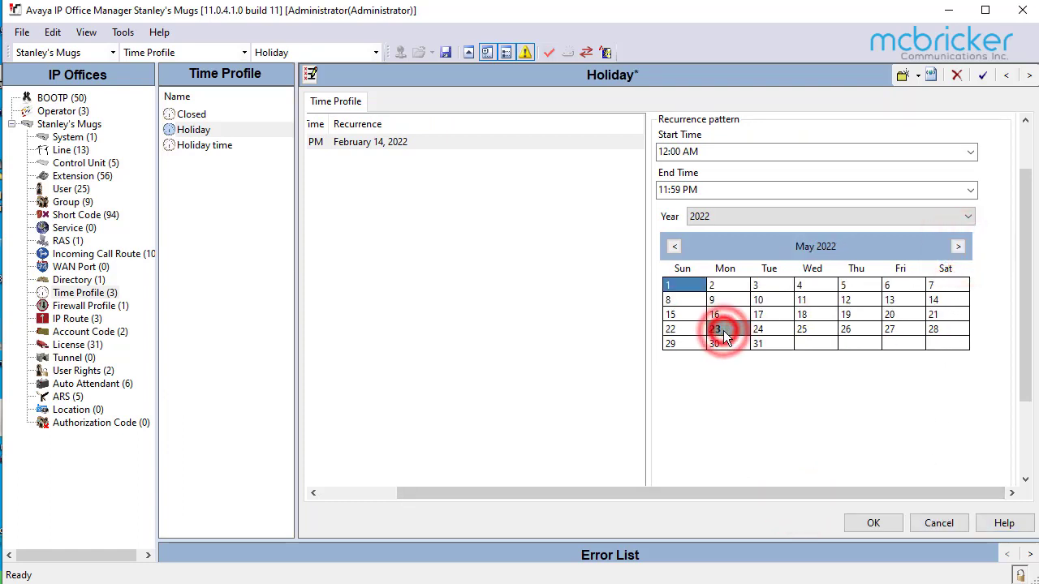
left_click(874, 524)
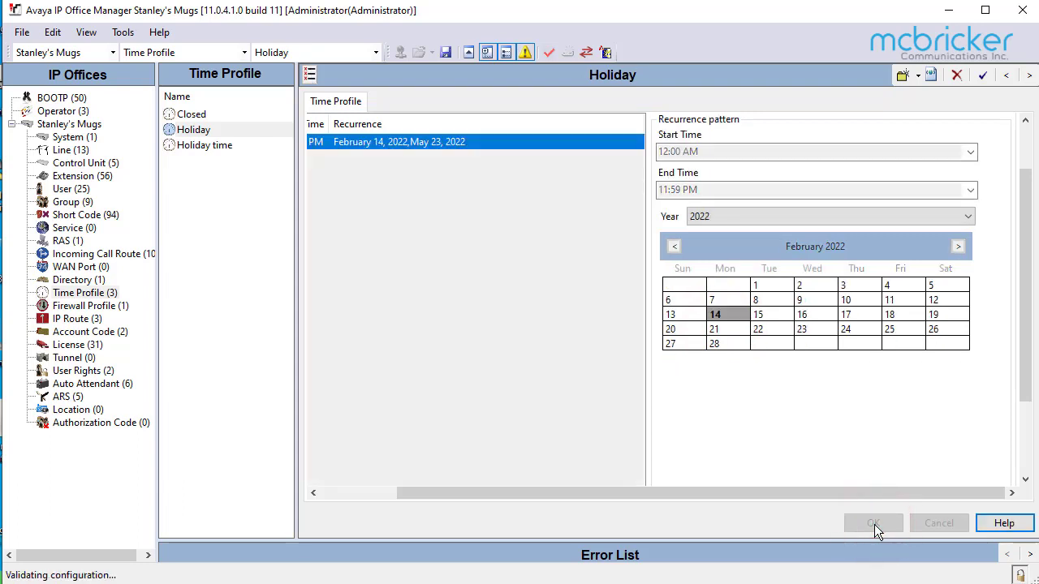
Add July 1, 2 and 3, 2022 to the Holiday calendar entry
left_click(960, 246)
left_click(960, 246)
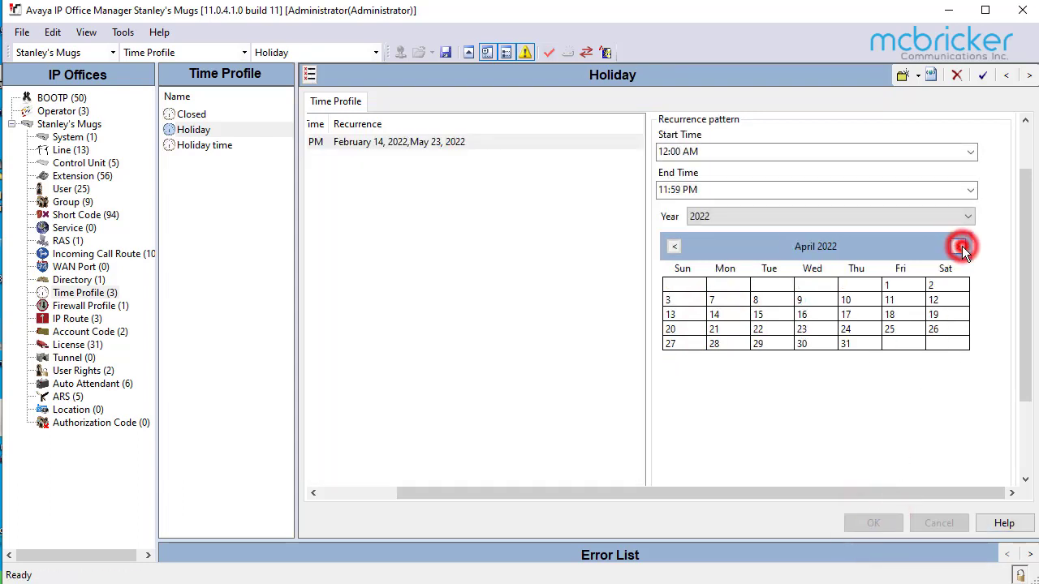
left_click(960, 246)
left_click(959, 246)
left_click(960, 246)
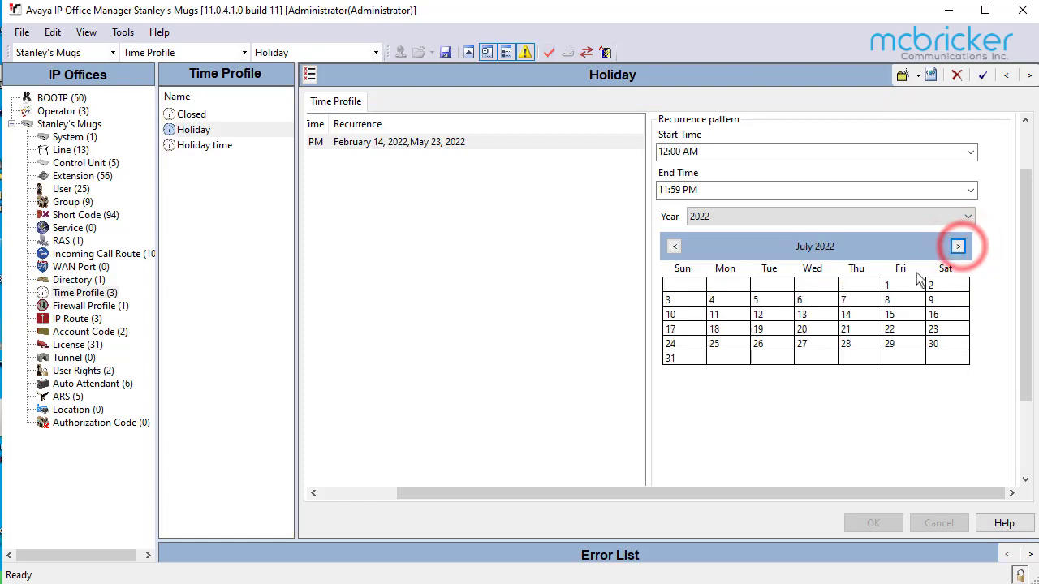
left_click(894, 284)
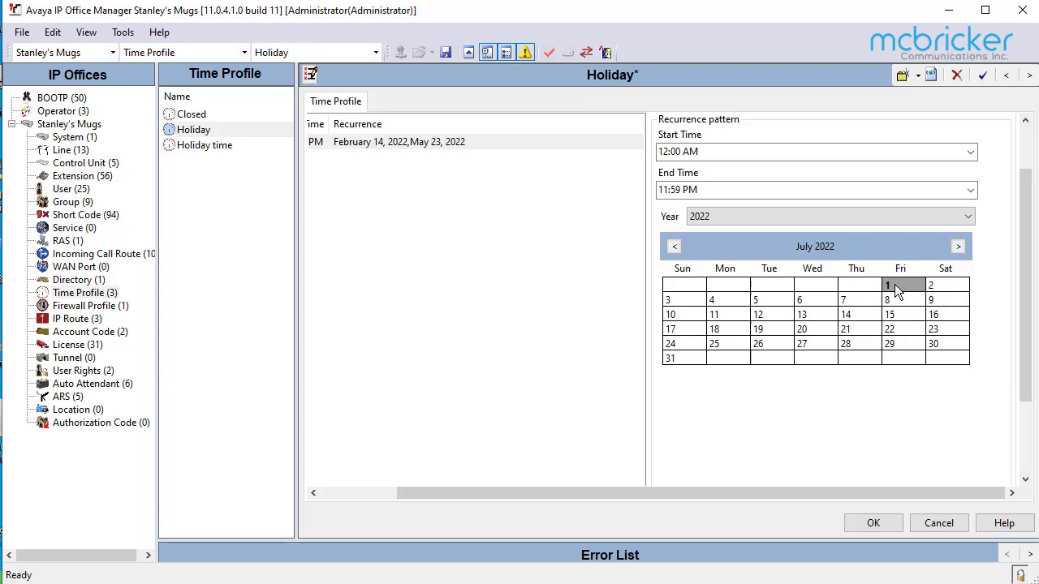
left_click(935, 288)
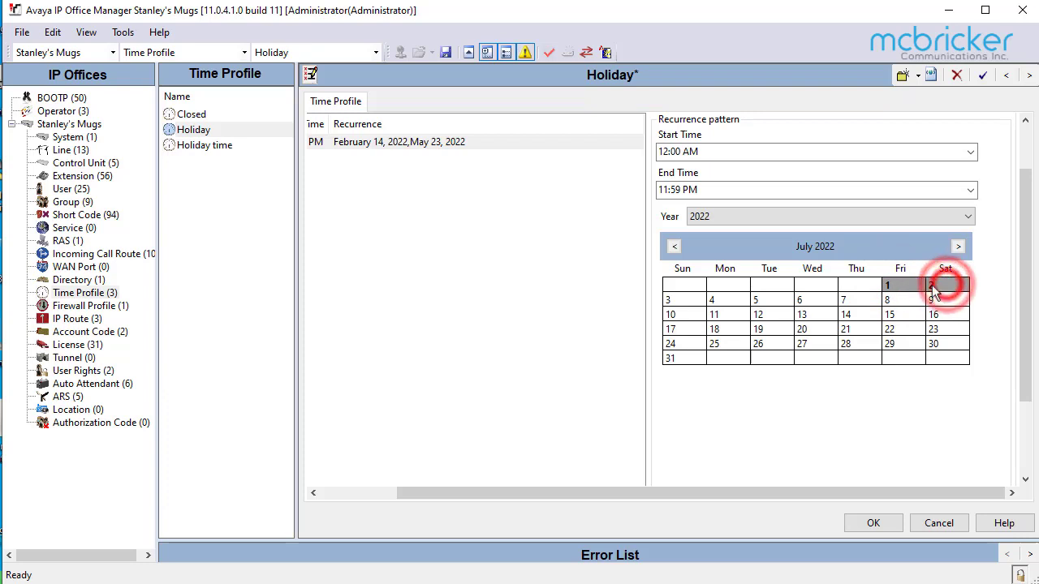
left_click(681, 300)
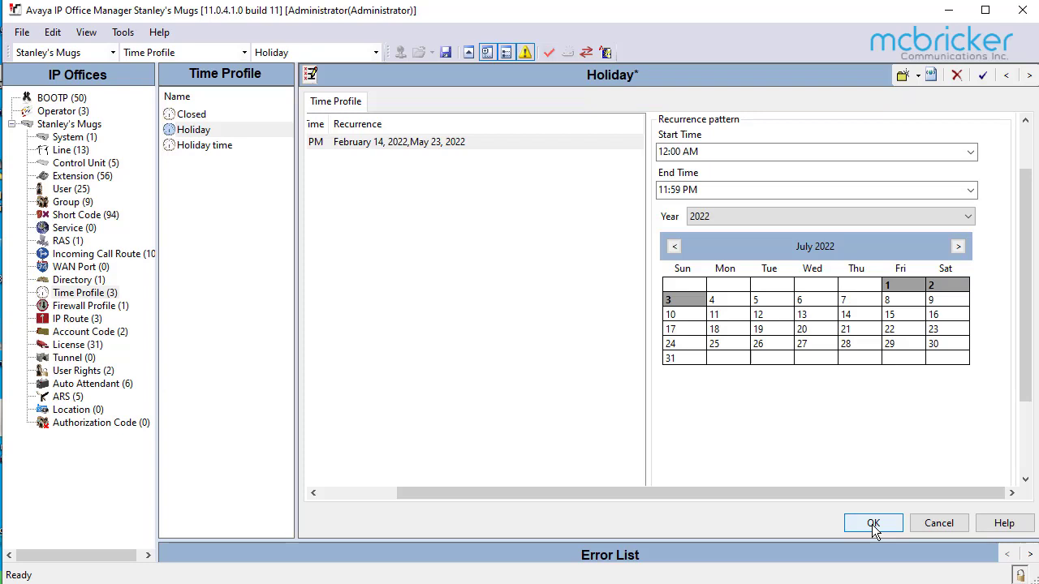
left_click(873, 523)
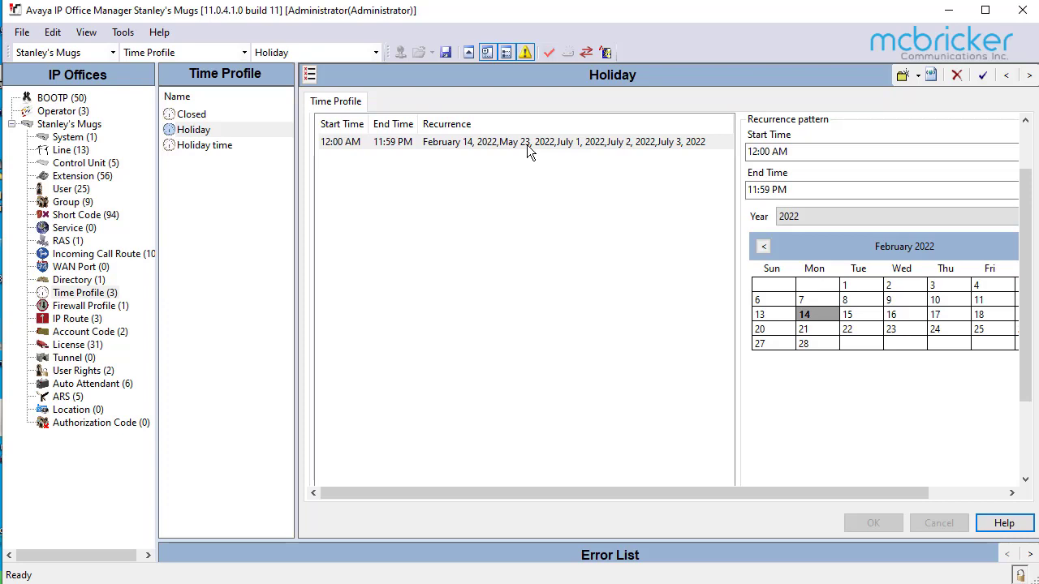
left_click(116, 254)
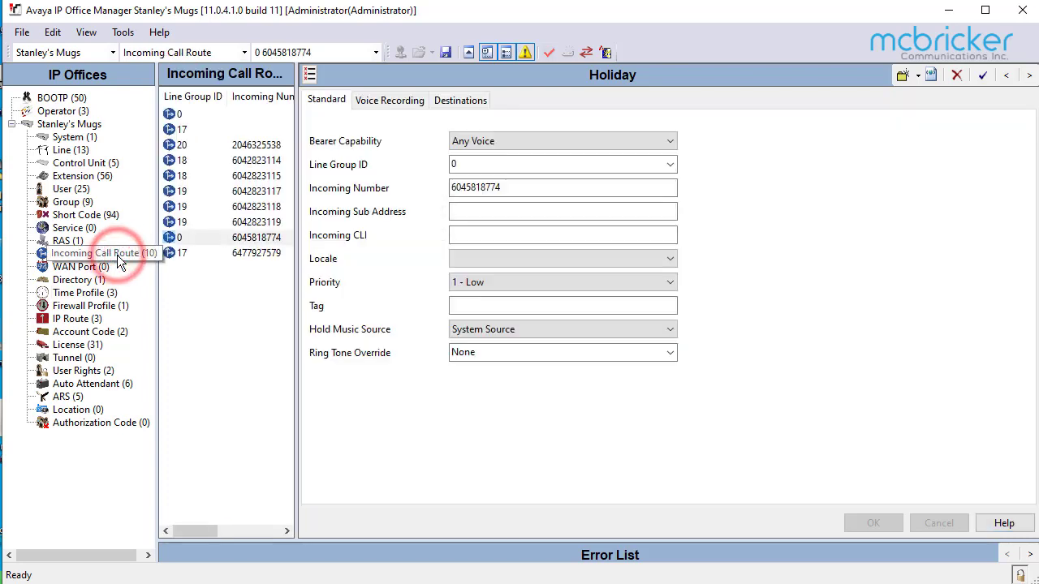
left_click(205, 237)
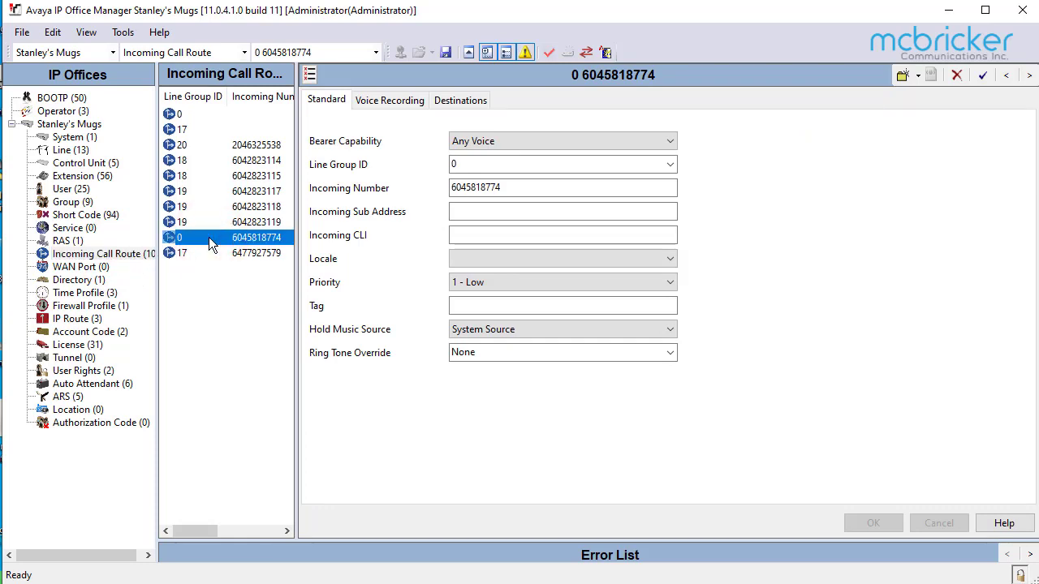
left_click(460, 101)
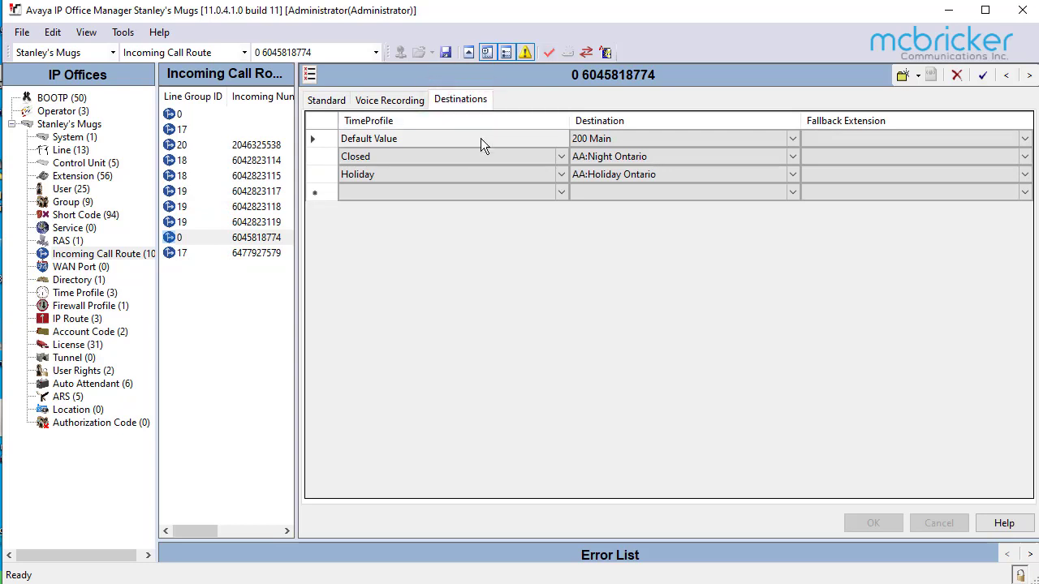
Set the Holiday time profile's destination to AA:Holiday Ontario
left_click(460, 157)
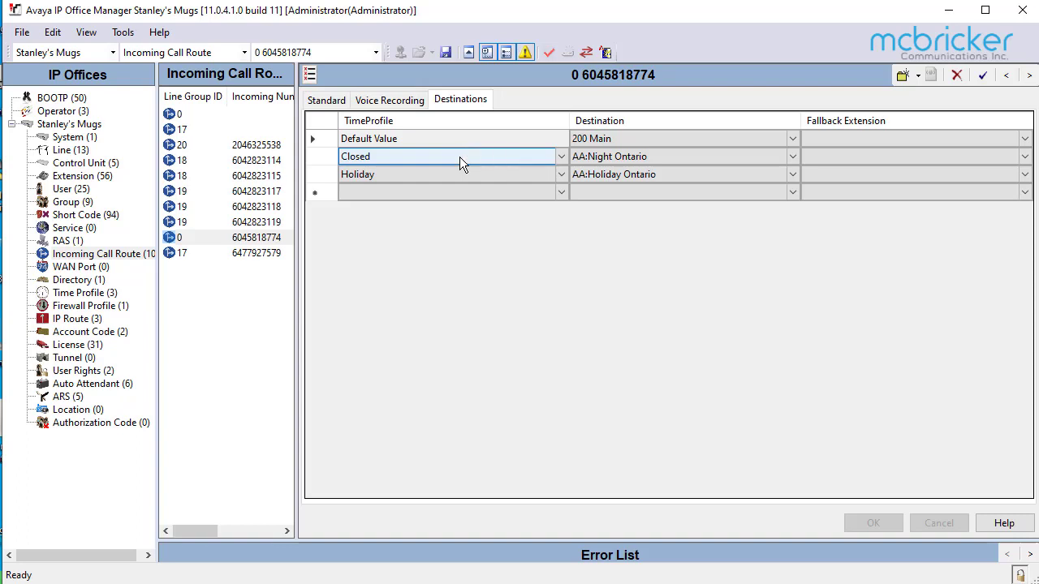
key("Down")
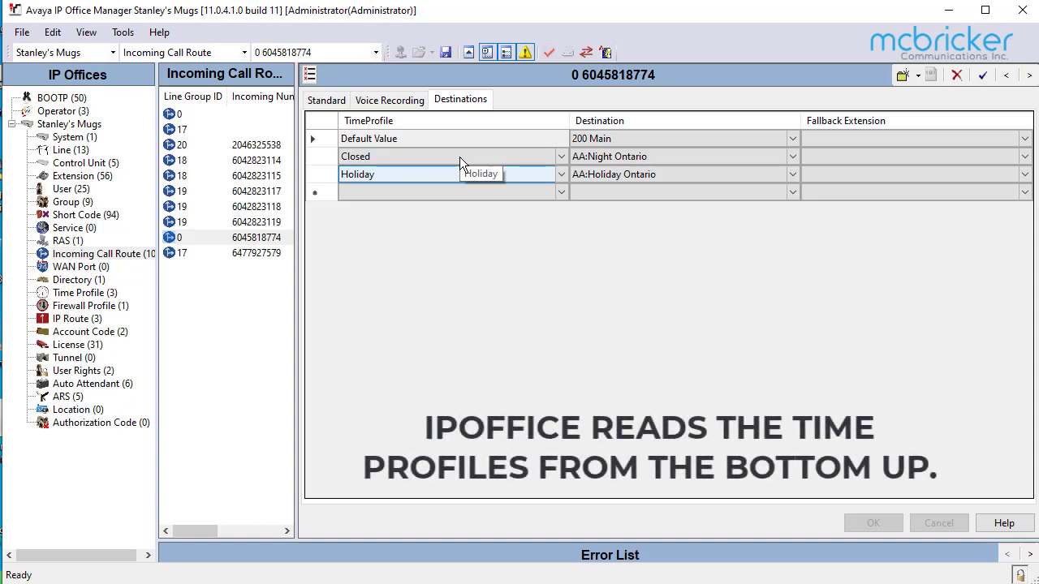
left_click(582, 181)
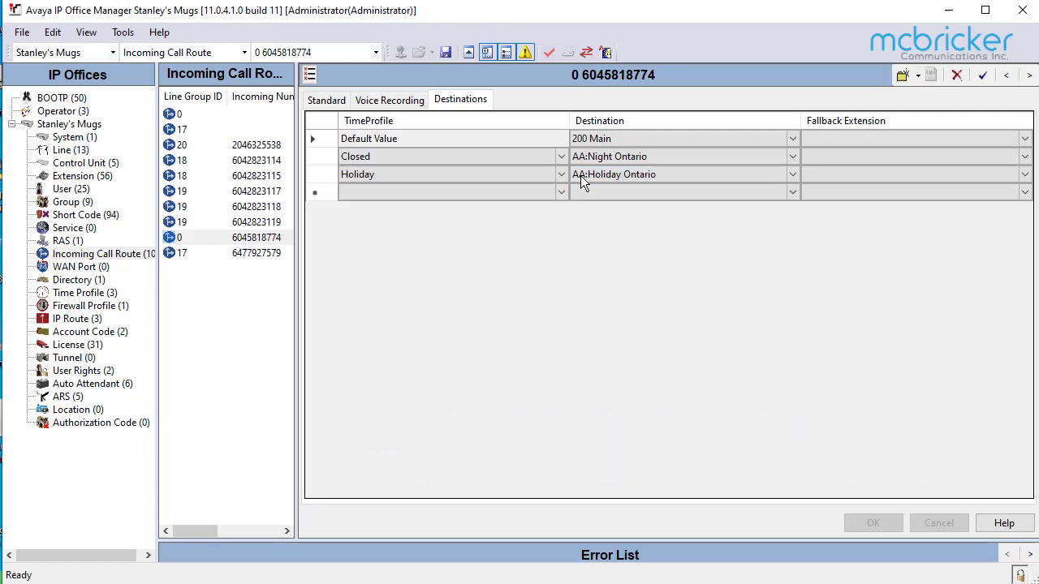
left_click(581, 176)
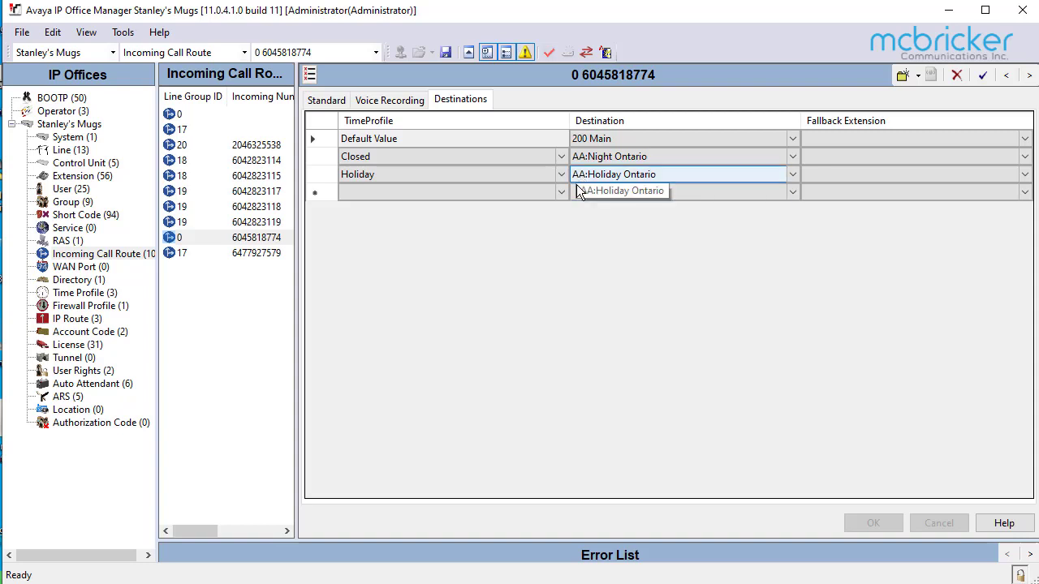
left_click(578, 189)
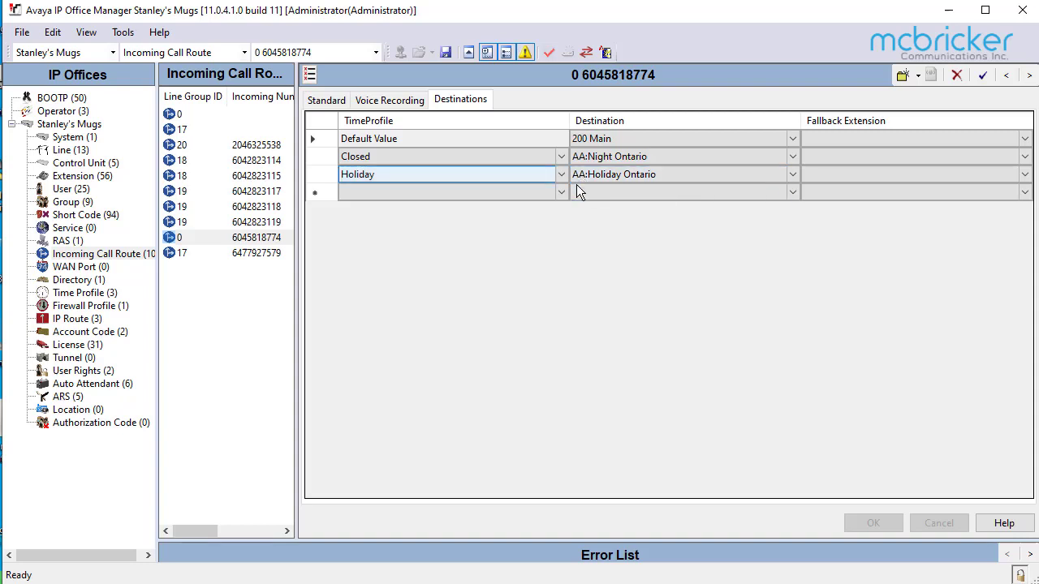
Send the configuration to the IP Office system using Merge reboot mode
left_click(446, 54)
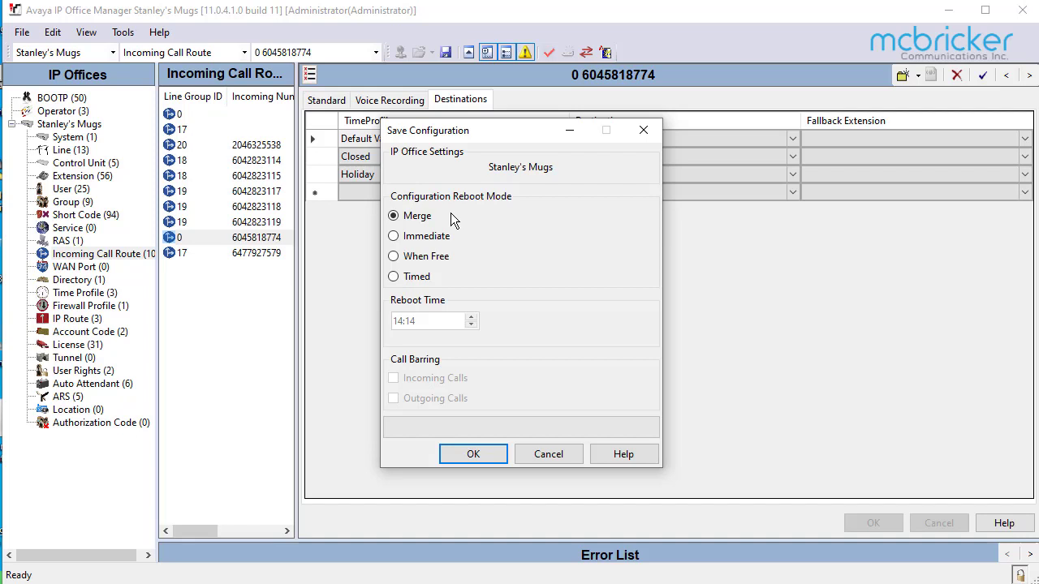
left_click(475, 454)
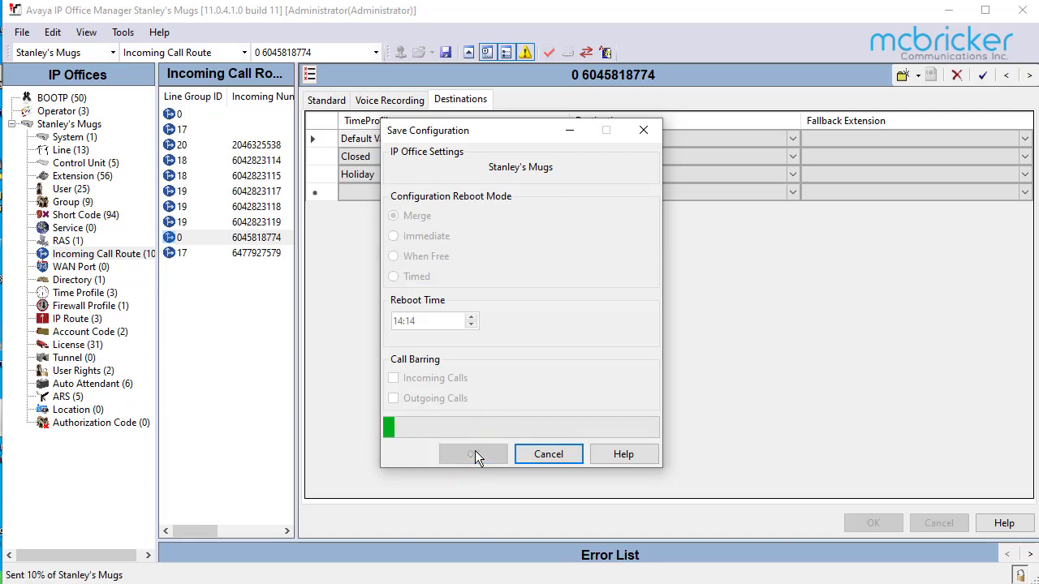